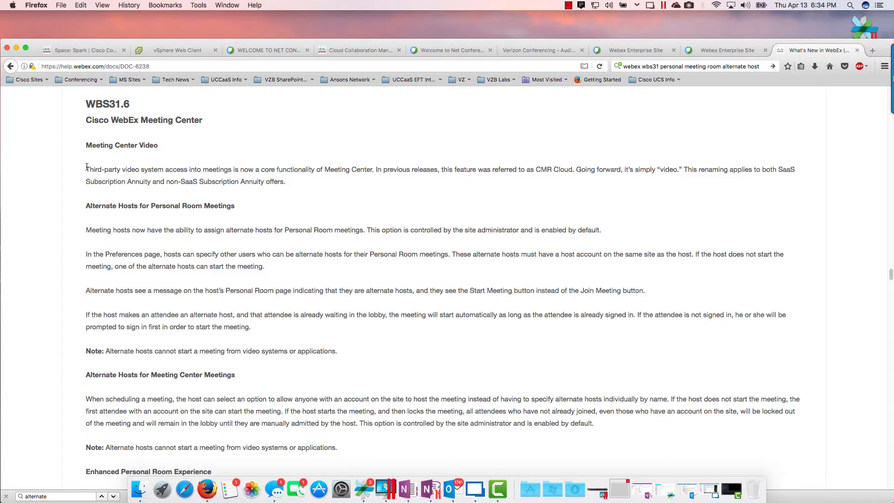
Highlight and read the Personal Room alternate host paragraphs in the WBS31.6 release notes
{"action": "left_click_drag", "start_coordinate": [86, 169], "coordinate": [335, 344]}
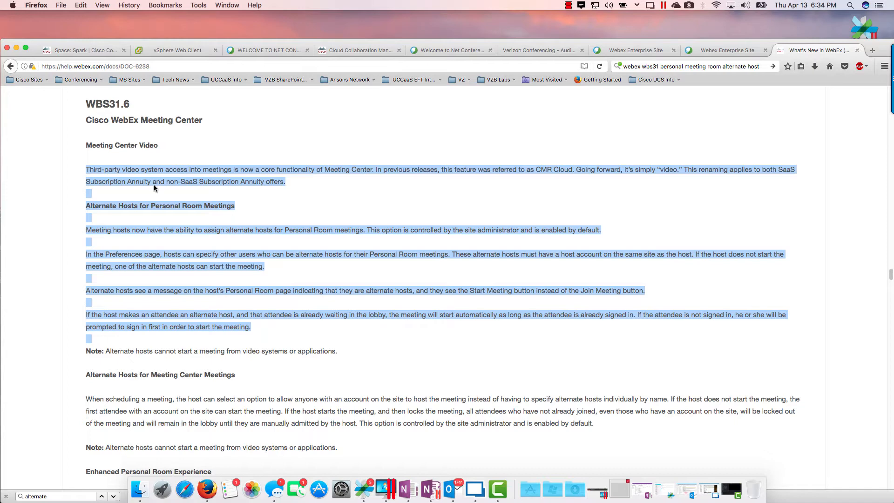
{"action": "left_click", "coordinate": [101, 207]}
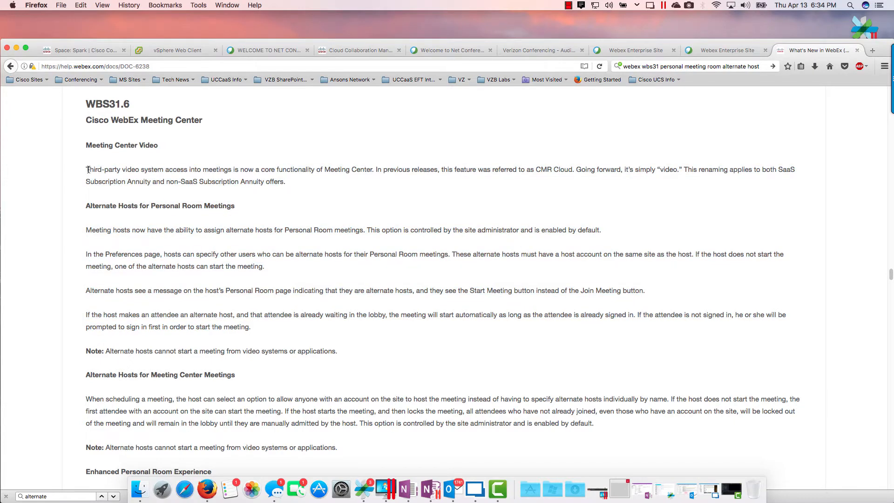
{"action": "left_click_drag", "start_coordinate": [87, 169], "coordinate": [252, 343]}
{"action": "left_click", "coordinate": [181, 247]}
Read the alternate host description, then minimize Firefox to reveal the desktop
{"action": "left_click_drag", "start_coordinate": [86, 232], "coordinate": [272, 348]}
{"action": "left_click", "coordinate": [273, 348]}
{"action": "left_click", "coordinate": [16, 50]}
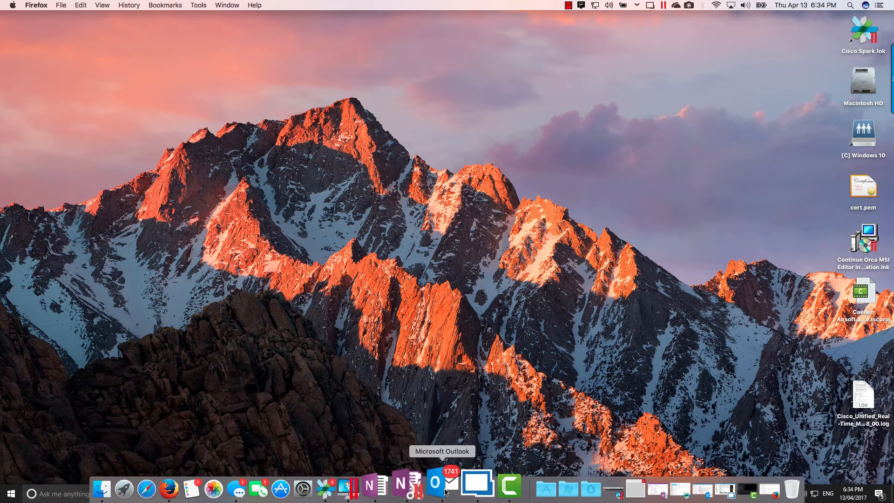
Restore the Jack Sparrow session and view WebEx Productivity Tools About showing version 31.11.1.62
{"action": "left_click", "coordinate": [477, 483]}
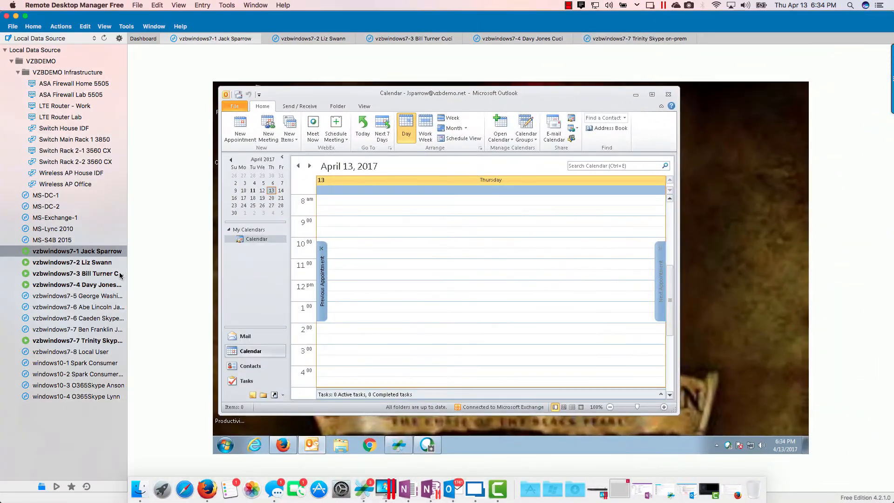
{"action": "left_click", "coordinate": [427, 445]}
{"action": "left_click", "coordinate": [550, 245]}
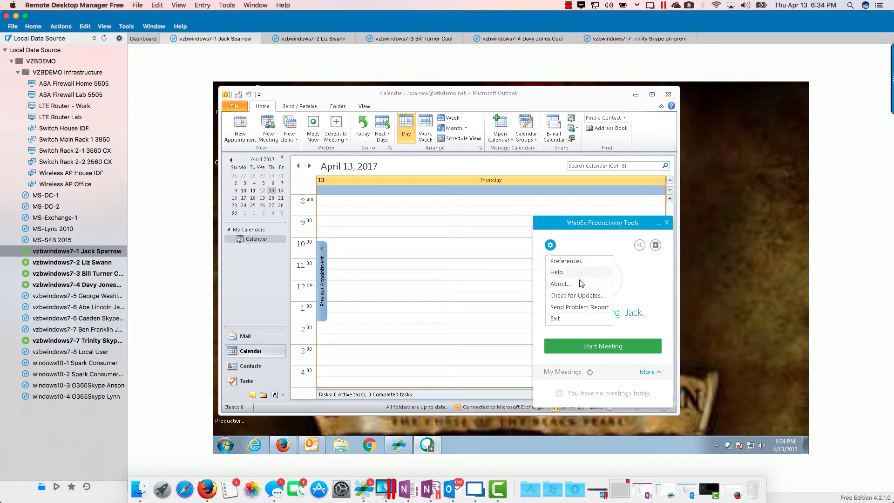
{"action": "left_click", "coordinate": [560, 284]}
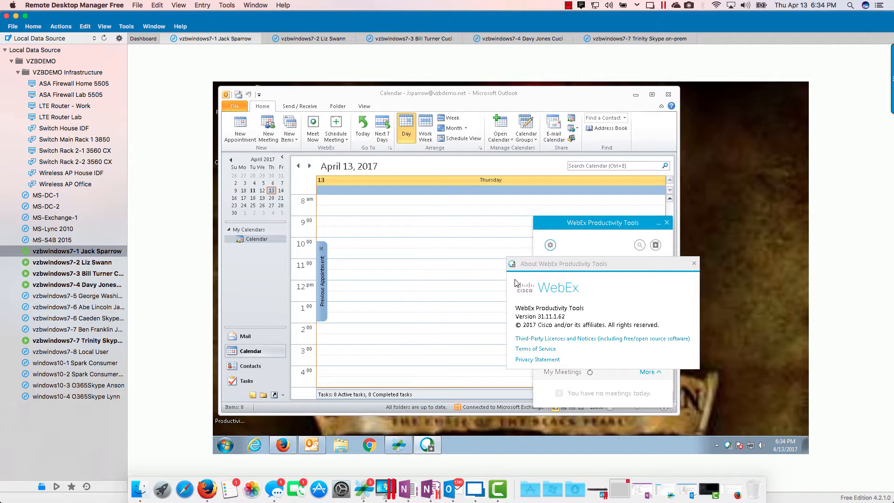
{"action": "left_click", "coordinate": [694, 264]}
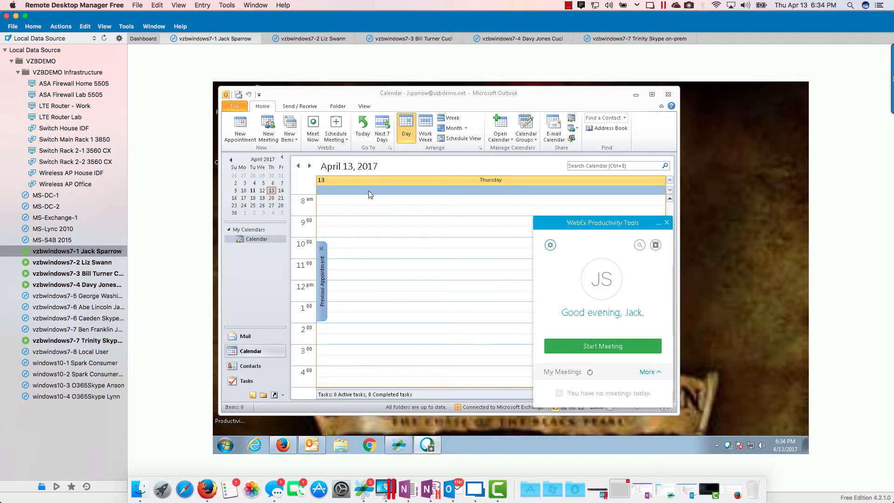
{"action": "left_click", "coordinate": [666, 223]}
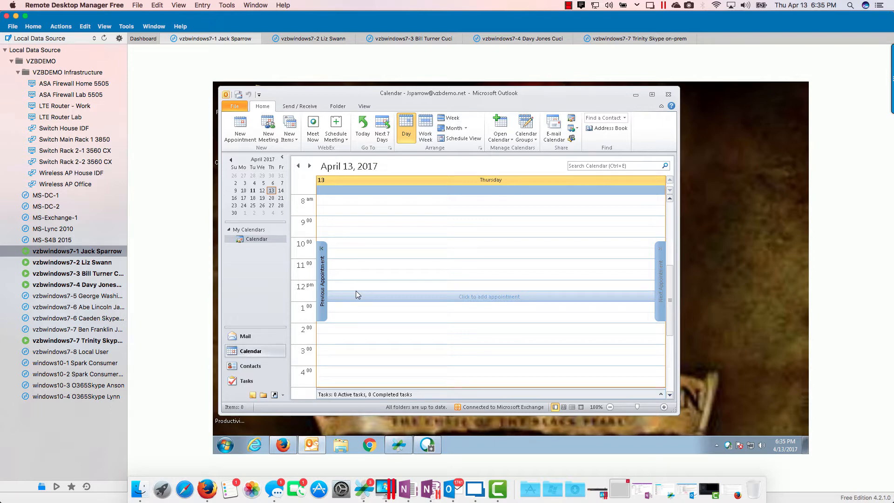
Compose a new meeting 'test pmr alt host' located in webex with the invitee and the WebEx Personal Room added
{"action": "left_click", "coordinate": [268, 133]}
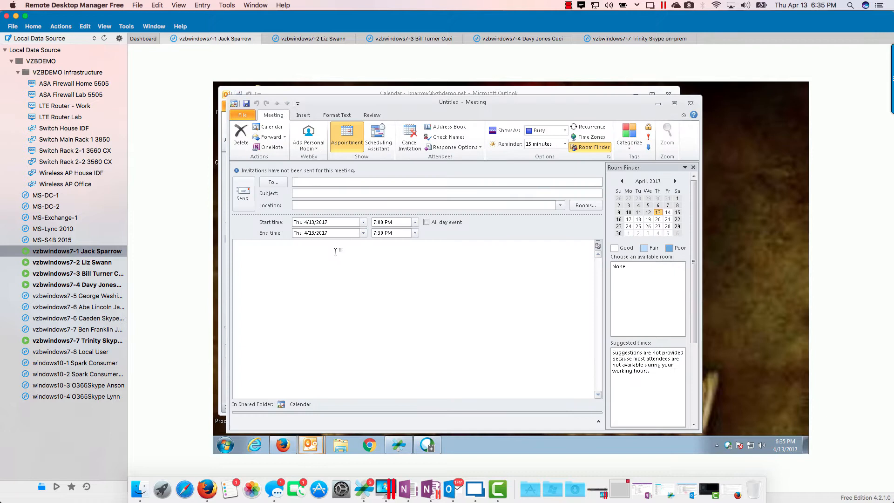
{"action": "type", "text": "e"}
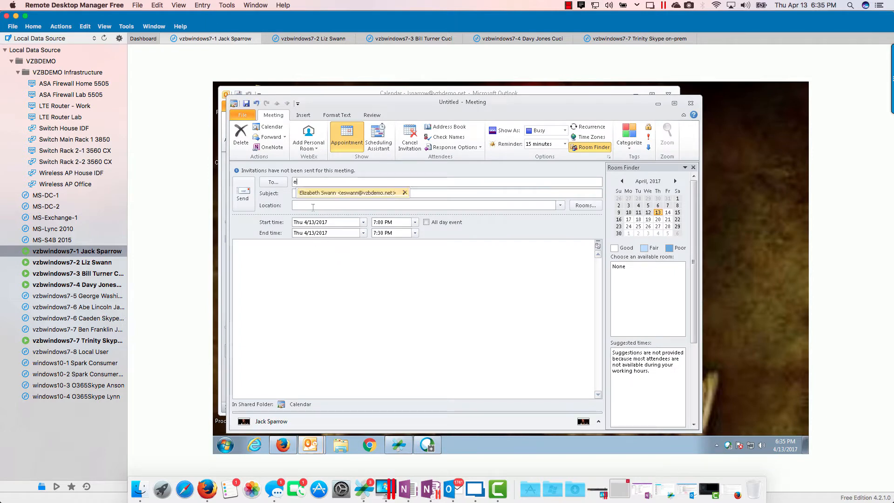
{"action": "key", "text": "Return"}
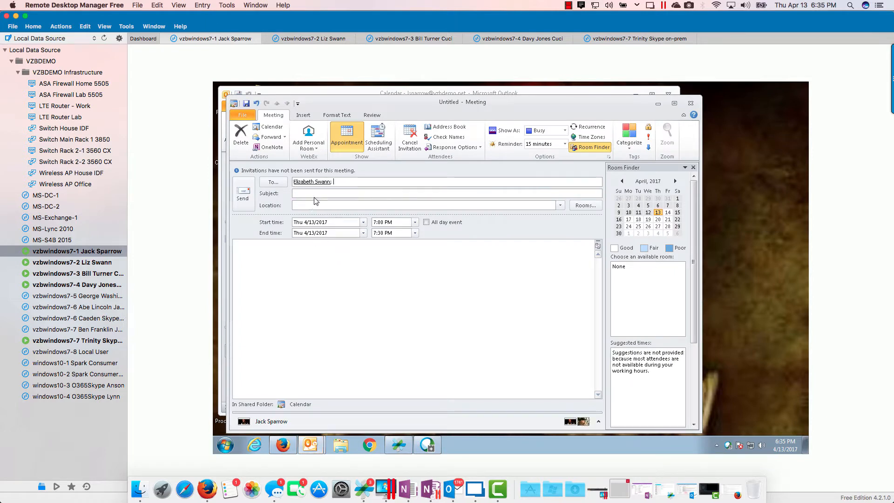
{"action": "left_click", "coordinate": [315, 195]}
{"action": "type", "text": "host"}
{"action": "left_click", "coordinate": [325, 205]}
{"action": "left_click", "coordinate": [312, 134]}
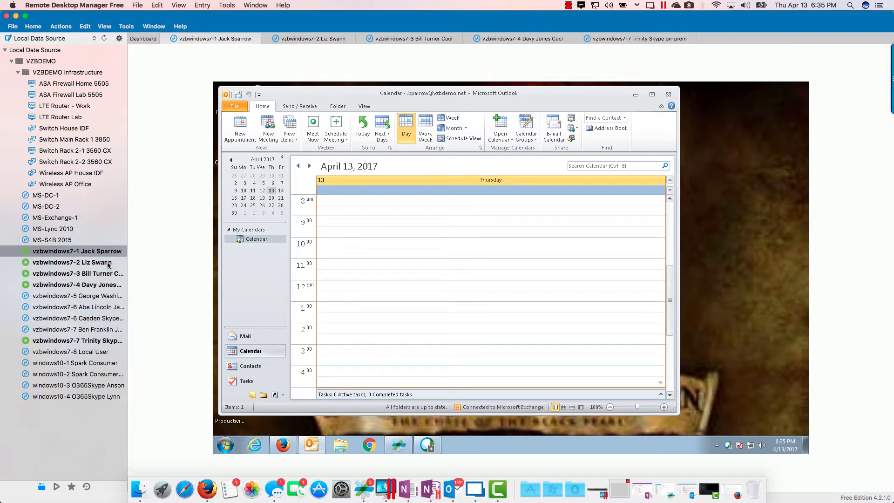
Show Meeting Center Preferences with My Personal Room alternate hosting enabled and specific alternate hosts chosen
{"action": "left_click", "coordinate": [284, 445]}
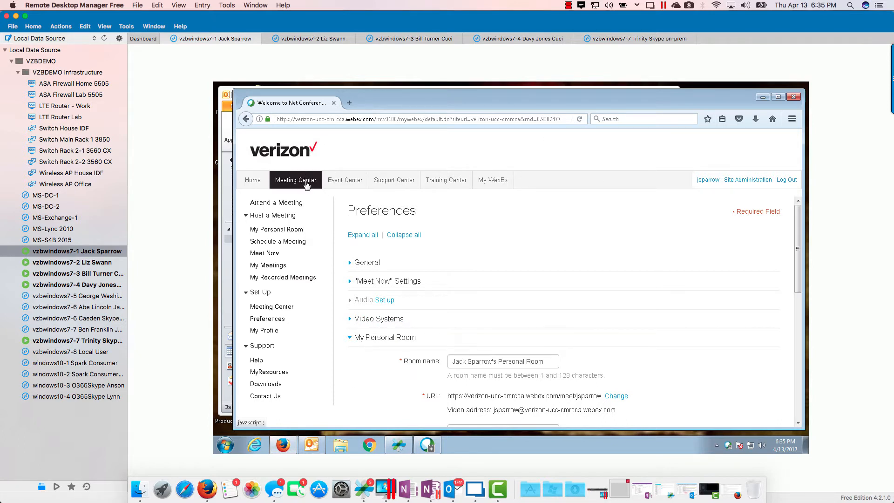
{"action": "left_click", "coordinate": [271, 293]}
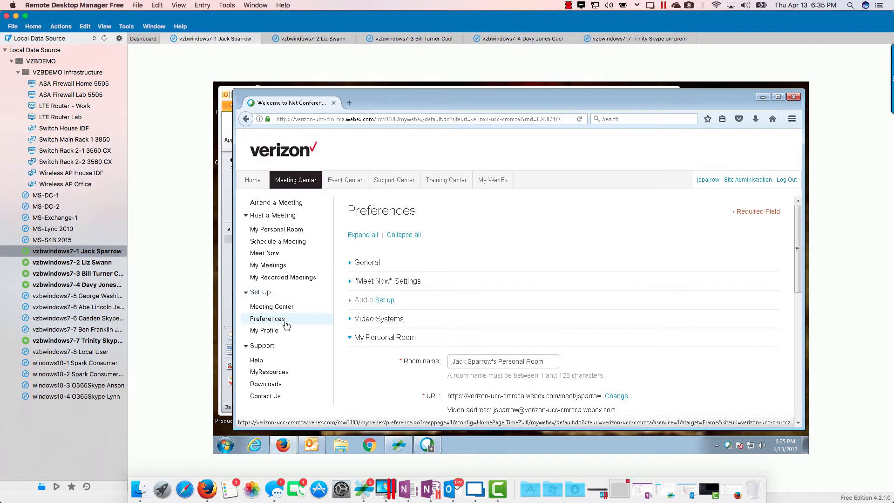
{"action": "scroll", "coordinate": [400, 342], "scroll_direction": "down", "scroll_amount": 1}
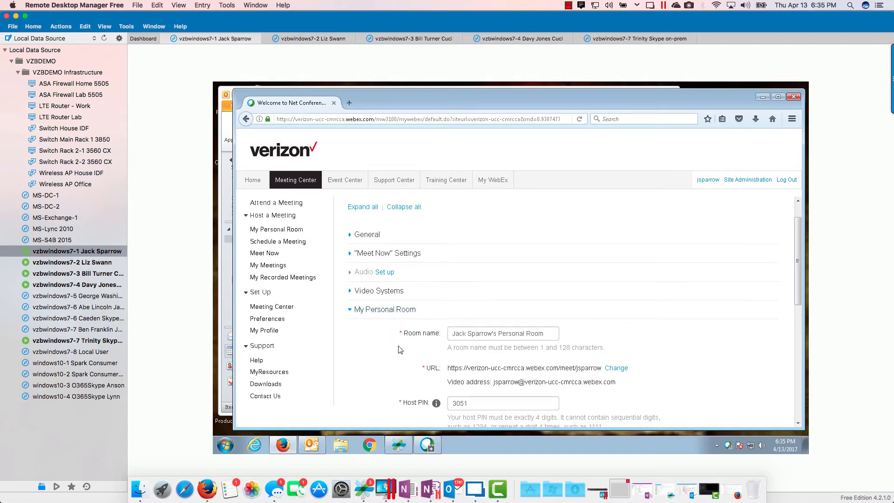
{"action": "scroll", "coordinate": [402, 318], "scroll_direction": "down", "scroll_amount": 2}
{"action": "scroll", "coordinate": [419, 328], "scroll_direction": "down", "scroll_amount": 2}
{"action": "scroll", "coordinate": [447, 335], "scroll_direction": "down", "scroll_amount": 1}
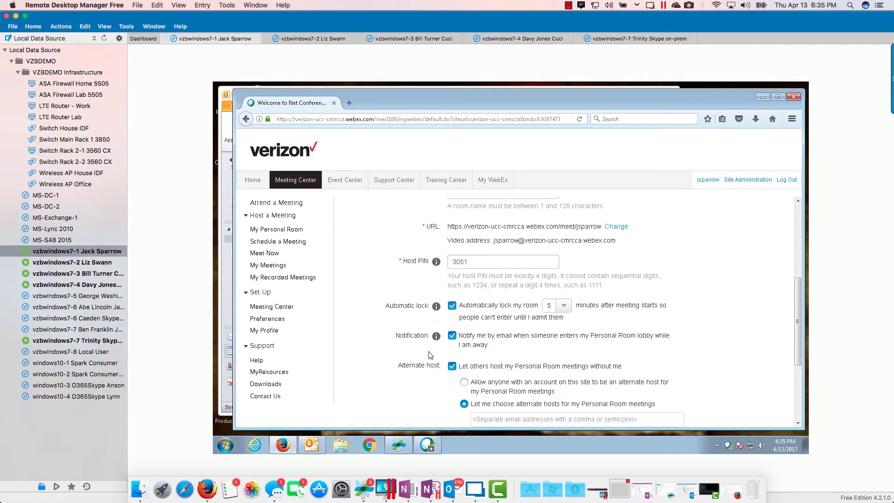
{"action": "scroll", "coordinate": [419, 349], "scroll_direction": "down", "scroll_amount": 1}
{"action": "scroll", "coordinate": [405, 342], "scroll_direction": "down", "scroll_amount": 1}
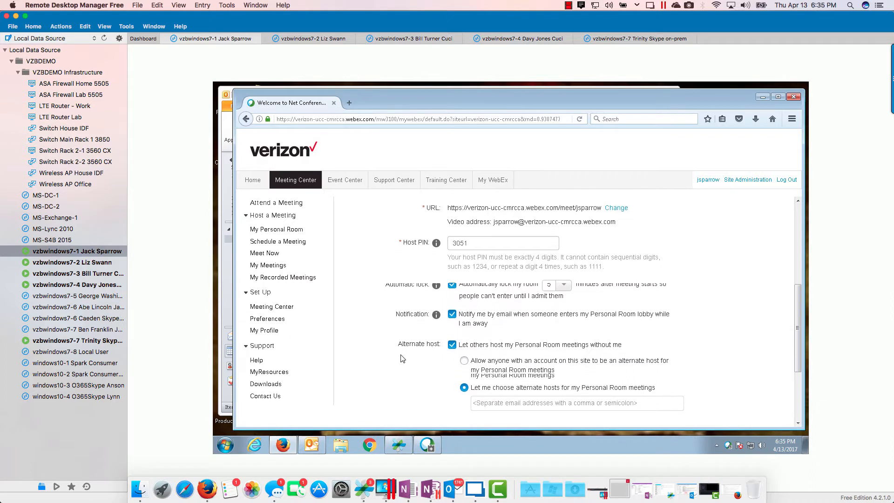
{"action": "left_click_drag", "start_coordinate": [397, 334], "coordinate": [442, 335]}
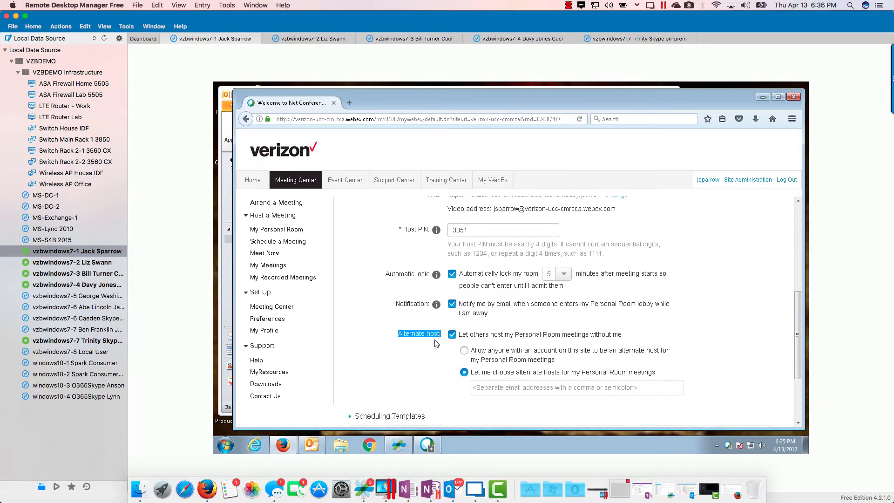
{"action": "left_click", "coordinate": [422, 361]}
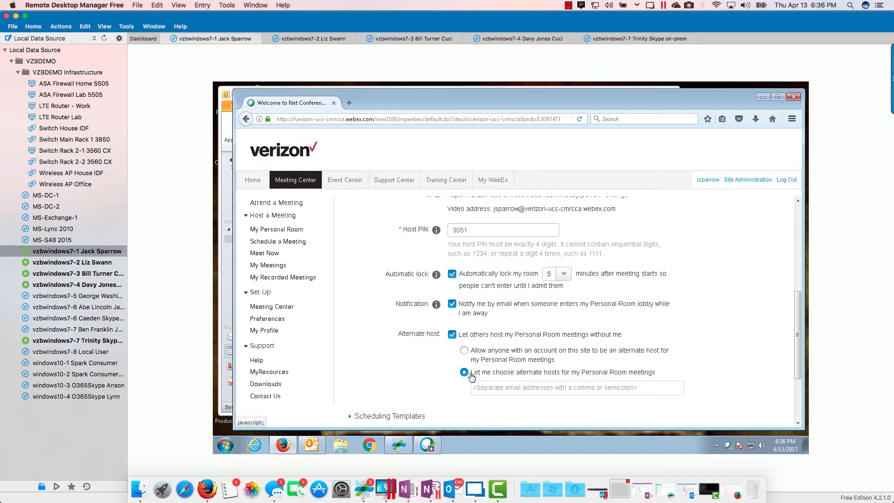
{"action": "scroll", "coordinate": [471, 377], "scroll_direction": "down", "scroll_amount": 1}
{"action": "scroll", "coordinate": [470, 377], "scroll_direction": "down", "scroll_amount": 2}
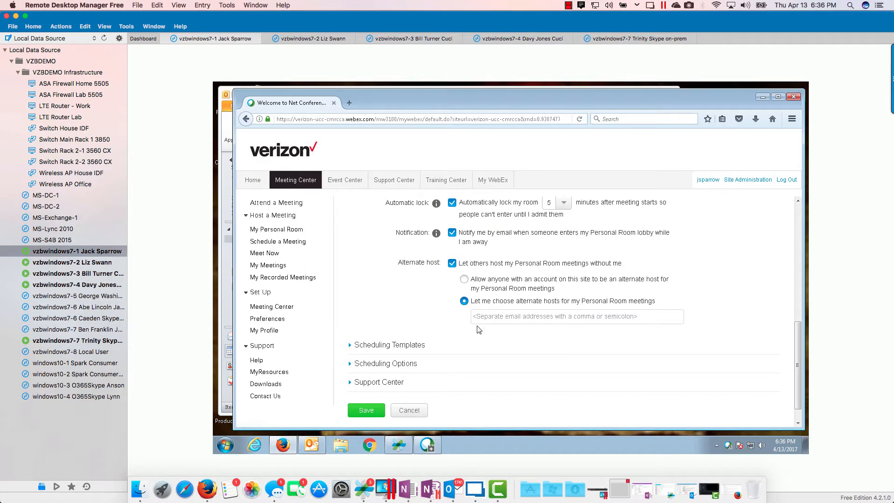
{"action": "left_click", "coordinate": [72, 262]}
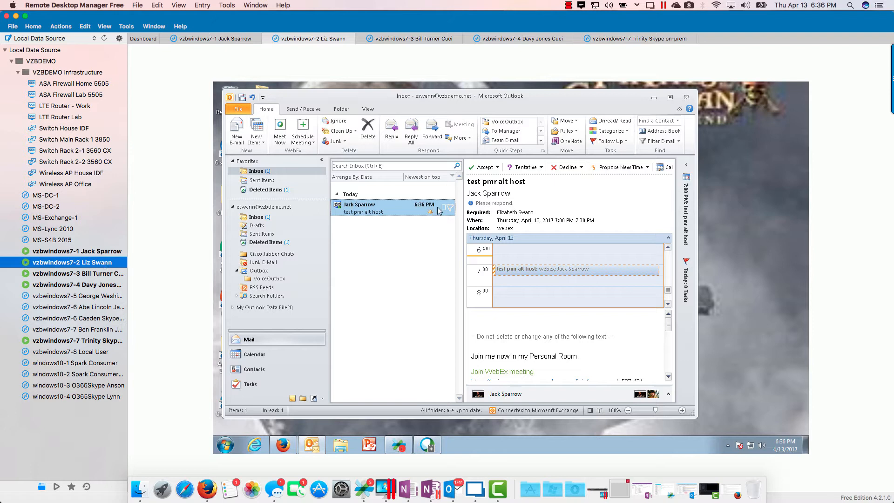
{"action": "left_click", "coordinate": [476, 172]}
{"action": "left_click", "coordinate": [503, 188]}
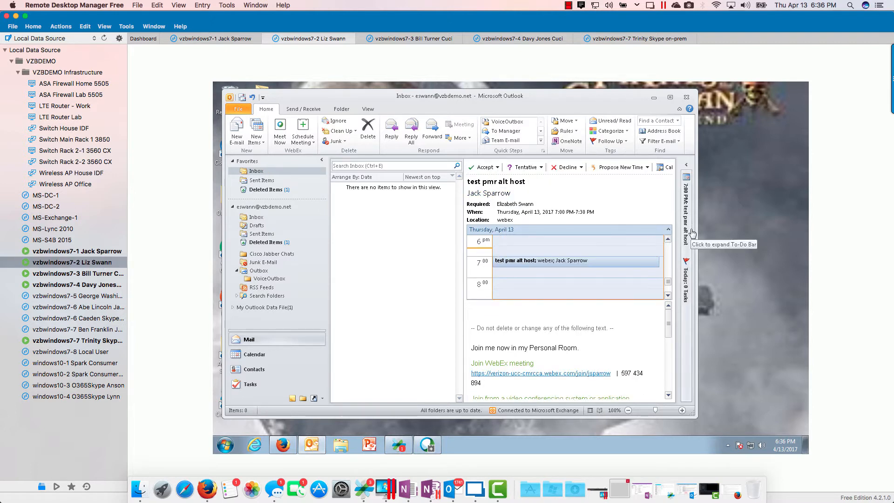
{"action": "left_click", "coordinate": [284, 354]}
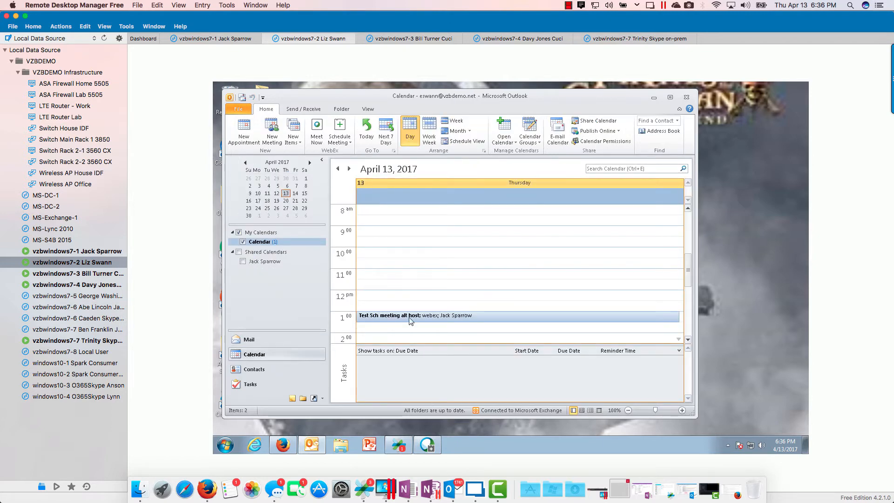
Open the 7 PM 'test pmr alt host' meeting and follow its WebEx join link
{"action": "left_click", "coordinate": [411, 318]}
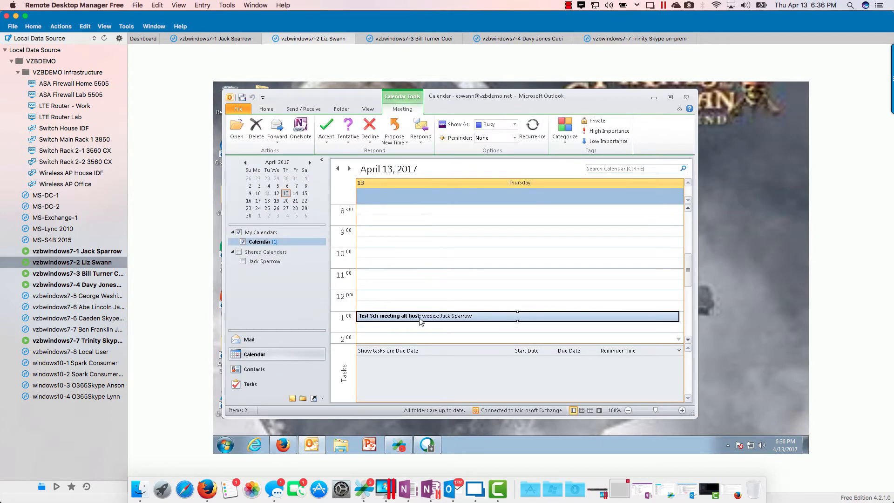
{"action": "left_click", "coordinate": [460, 294]}
{"action": "scroll", "coordinate": [460, 294], "scroll_direction": "down", "scroll_amount": 5}
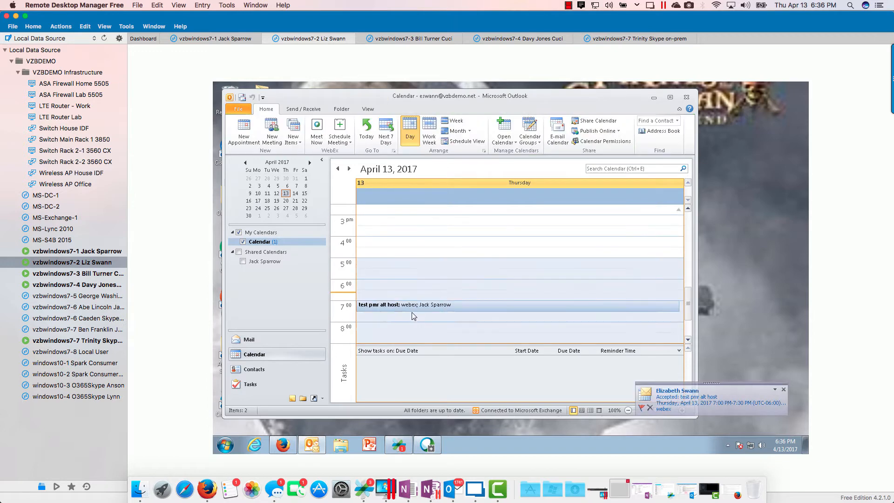
{"action": "double_click", "coordinate": [420, 310]}
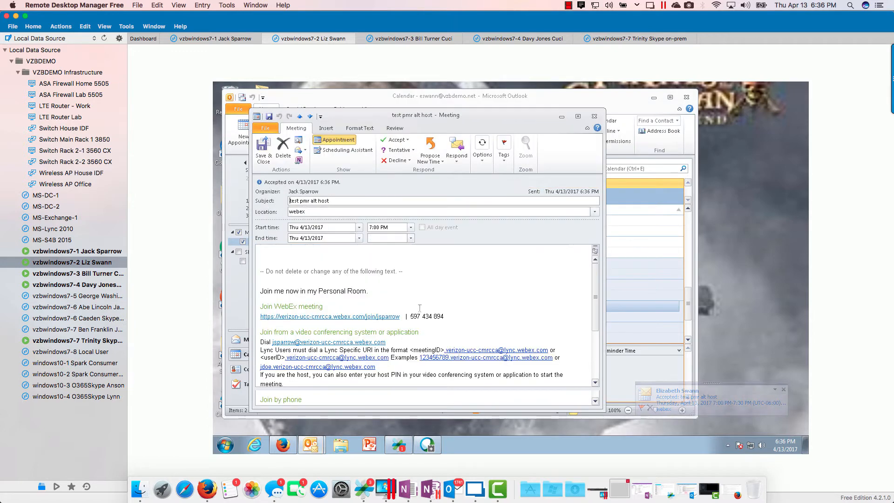
{"action": "left_click", "coordinate": [366, 316]}
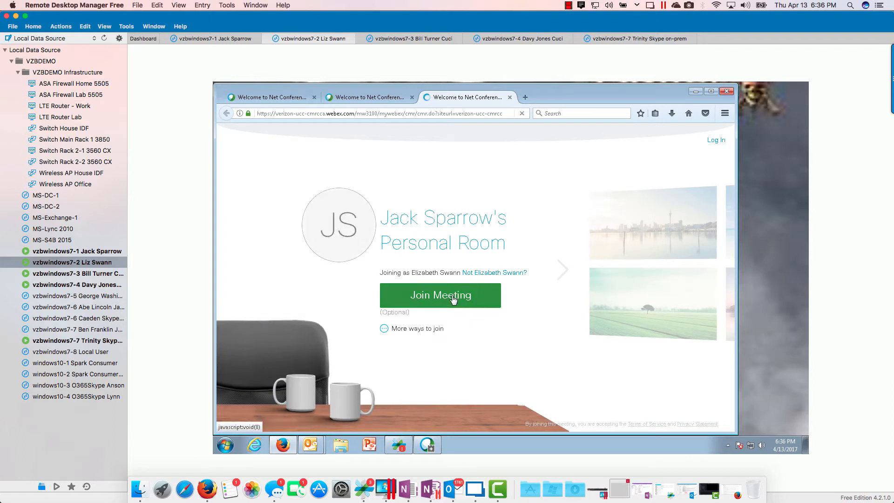
Join Jack Sparrow's Personal Room, then leave after the waiting-for-host notice
{"action": "left_click", "coordinate": [454, 299]}
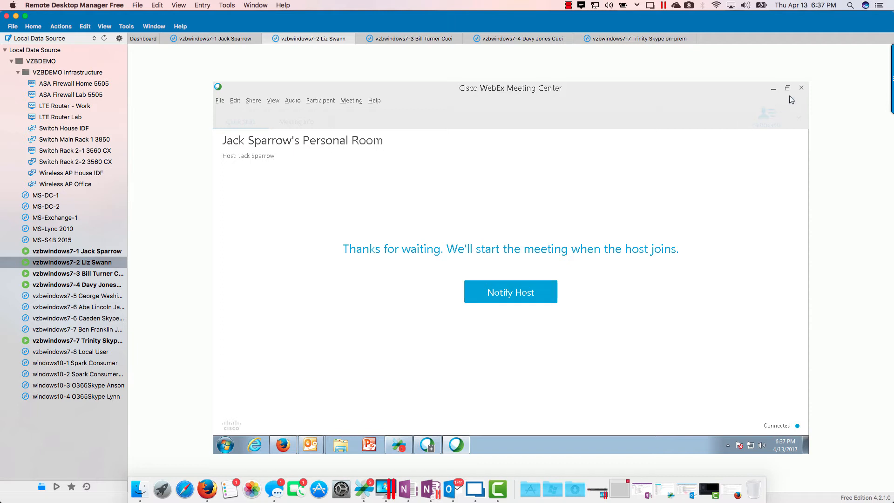
{"action": "left_click", "coordinate": [800, 89]}
{"action": "left_click", "coordinate": [466, 241]}
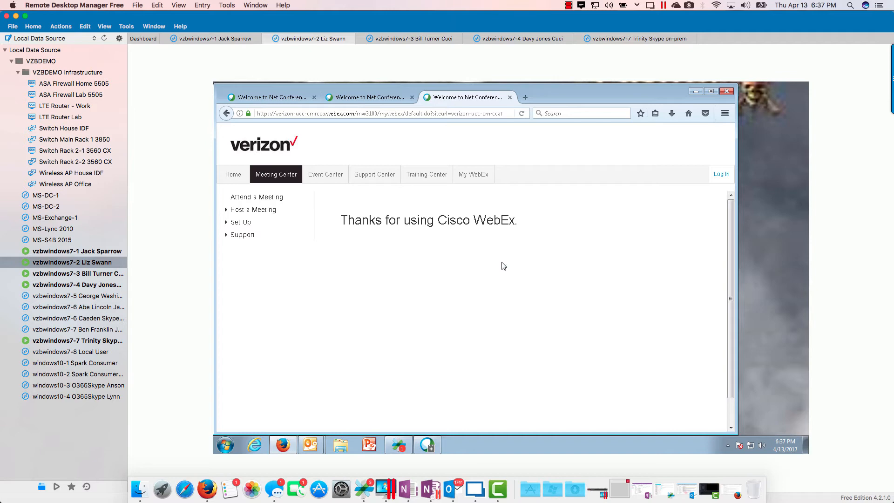
In the host's session, cancel the 7 PM 'test pmr alt host' meeting and send the cancellation
{"action": "left_click", "coordinate": [76, 251]}
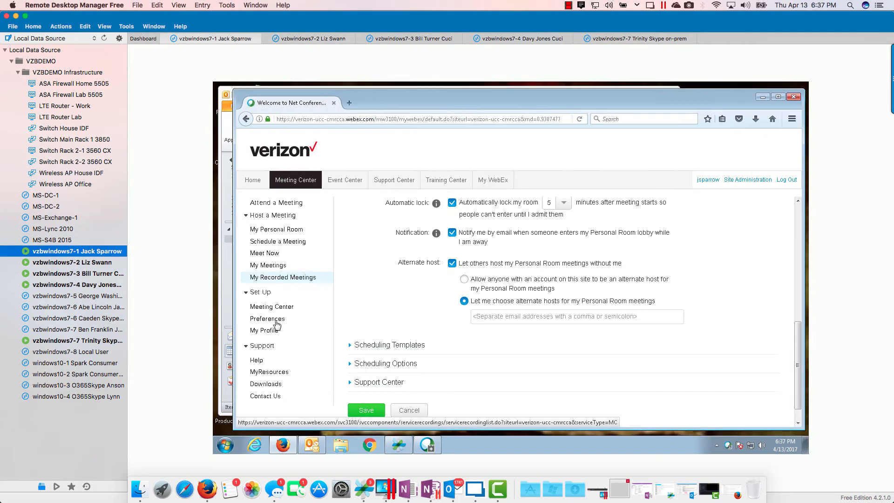
{"action": "left_click", "coordinate": [225, 300]}
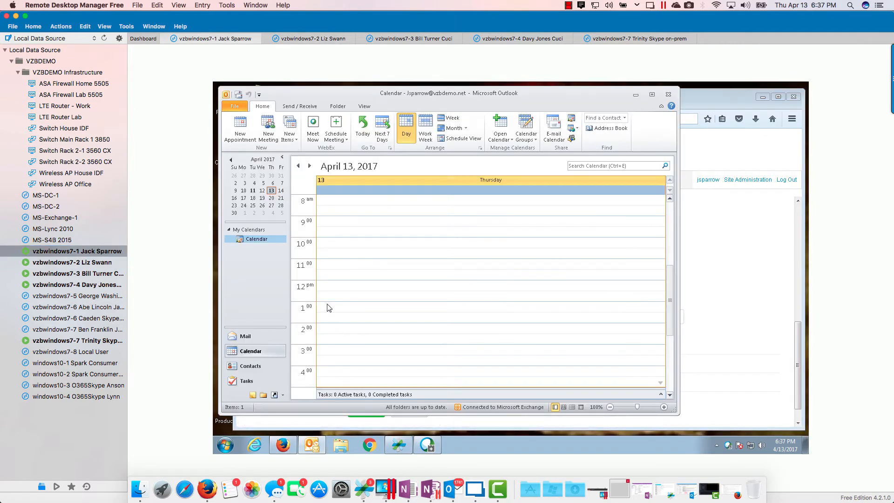
{"action": "scroll", "coordinate": [357, 337], "scroll_direction": "down", "scroll_amount": 4}
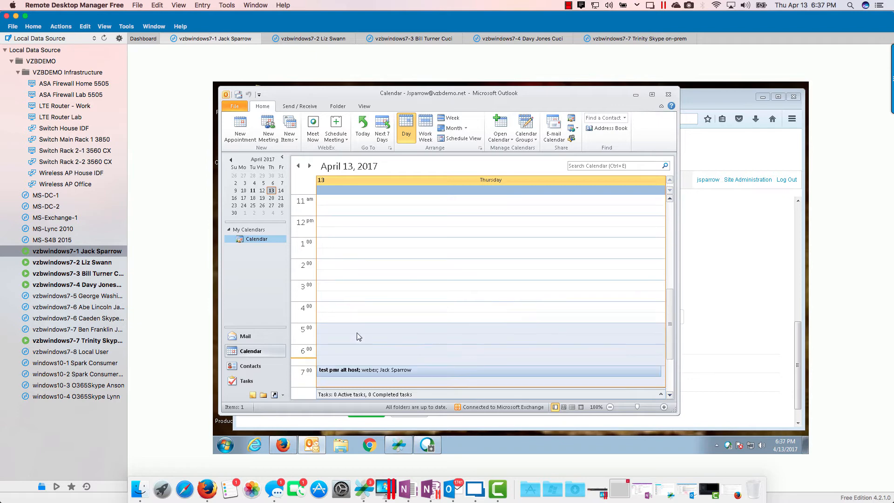
{"action": "double_click", "coordinate": [363, 362]}
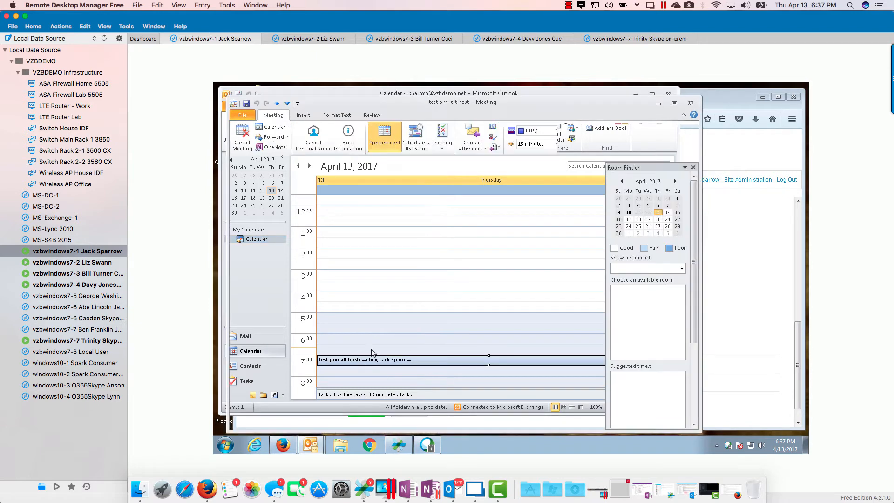
{"action": "left_click", "coordinate": [241, 140]}
{"action": "left_click", "coordinate": [251, 196]}
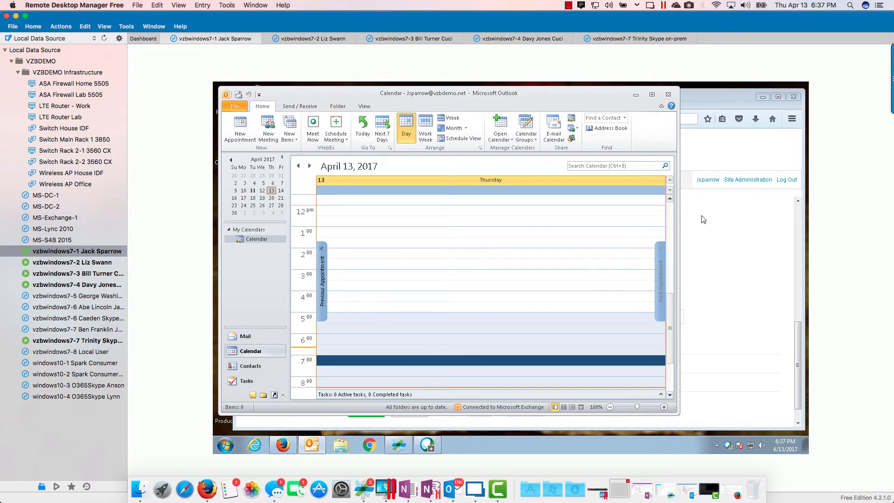
Enter two alternate host addresses under My Personal Room in WebEx preferences
{"action": "left_click", "coordinate": [731, 102]}
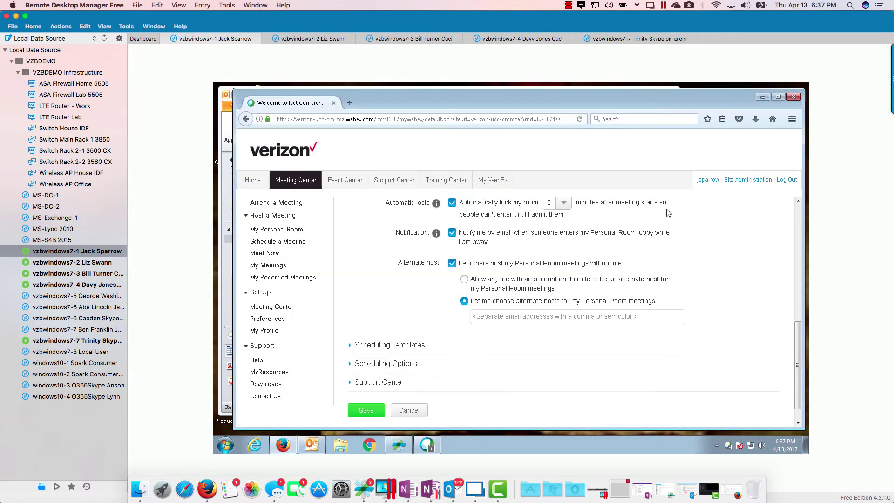
{"action": "left_click", "coordinate": [488, 316]}
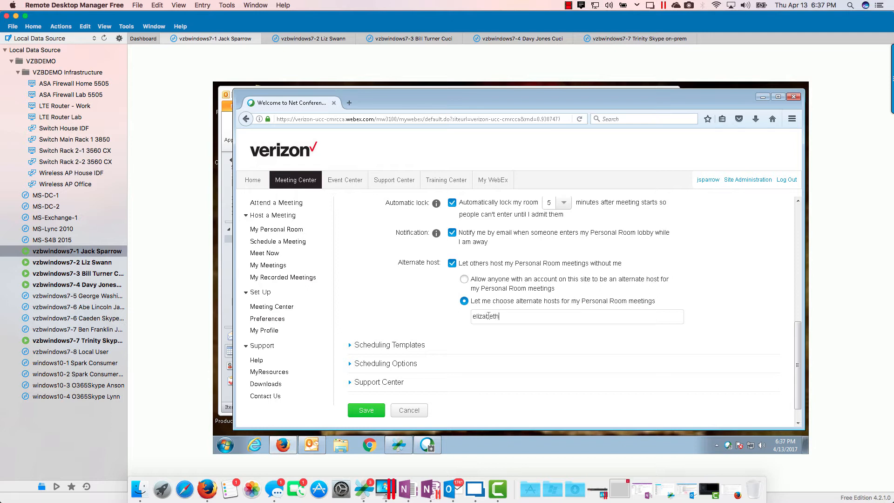
{"action": "key", "text": "BackSpace"}
{"action": "key", "text": "BackSpace"}
{"action": "key", "text": "BackSpace"}
{"action": "type", "text": "@"}
{"action": "type", "text": "vzb"}
{"action": "type", "text": "demo.n"}
{"action": "type", "text": "et"}
{"action": "key", "text": "Return"}
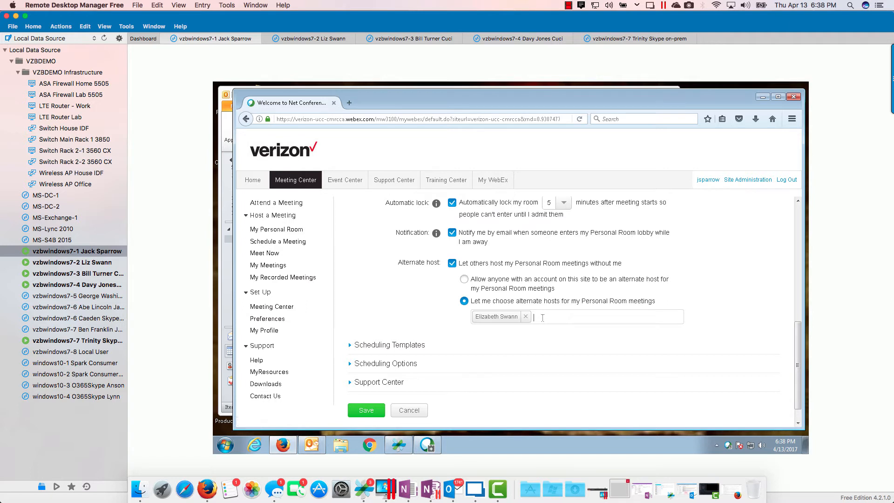
{"action": "key", "text": "Return"}
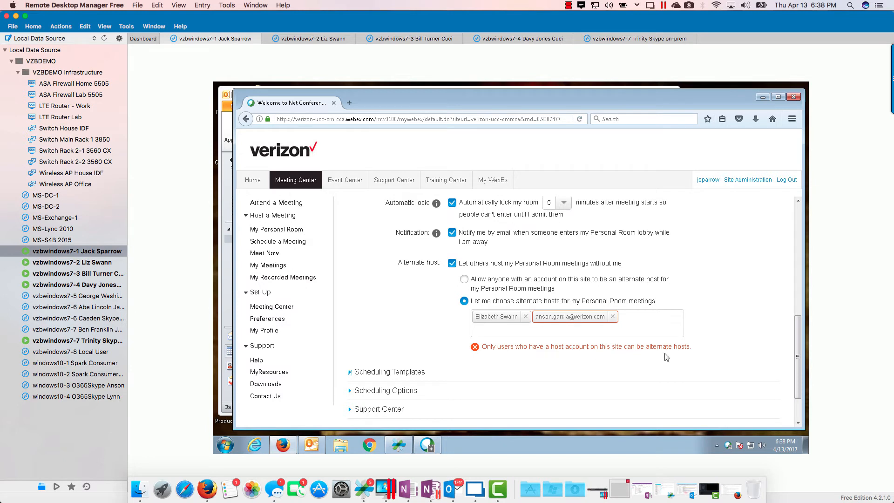
Remove the address rejected as lacking a host account and save, keeping Elizabeth Swann as sole alternate host
{"action": "left_click", "coordinate": [614, 316]}
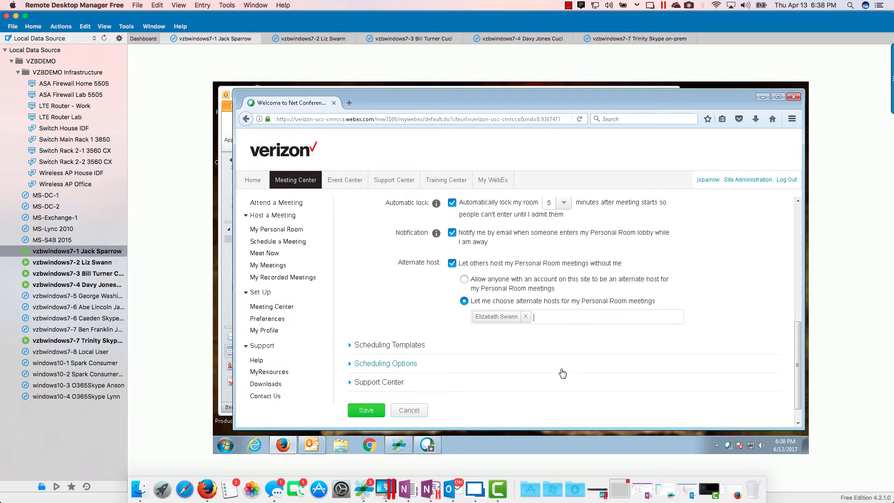
{"action": "scroll", "coordinate": [559, 374], "scroll_direction": "down", "scroll_amount": 2}
{"action": "left_click", "coordinate": [367, 388]}
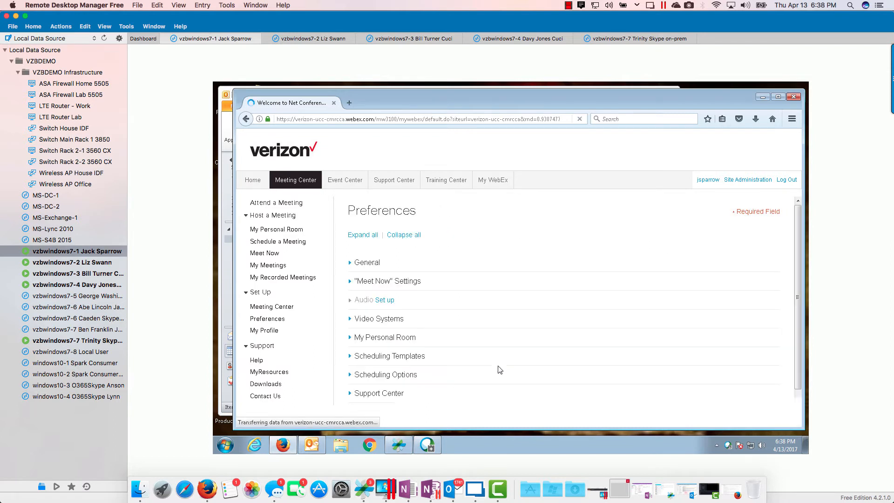
{"action": "left_click", "coordinate": [575, 267]}
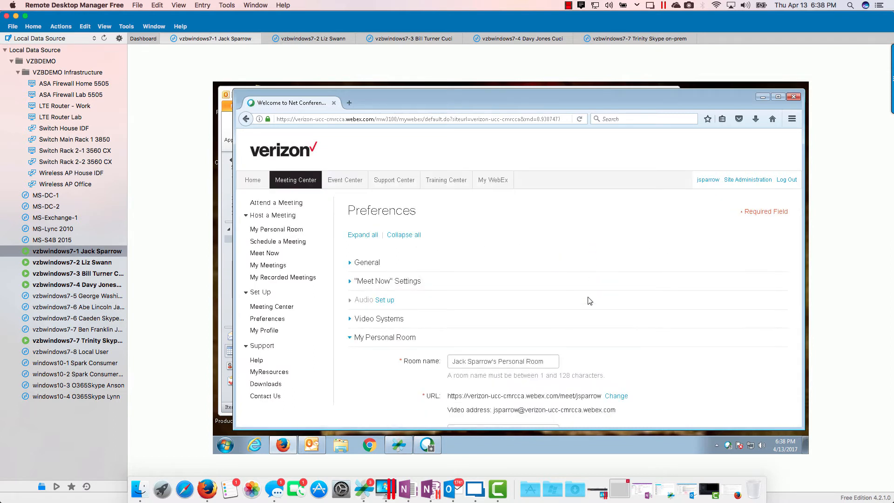
{"action": "left_click", "coordinate": [72, 261]}
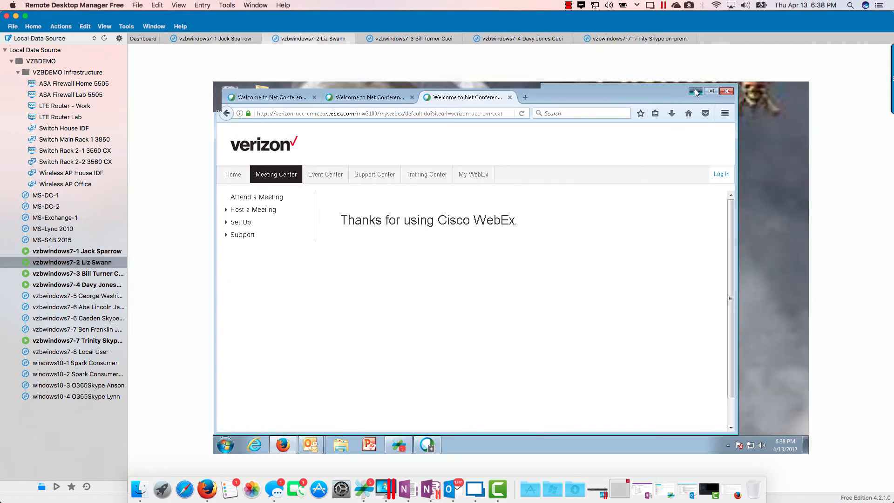
{"action": "left_click", "coordinate": [695, 89]}
{"action": "left_click", "coordinate": [593, 116]}
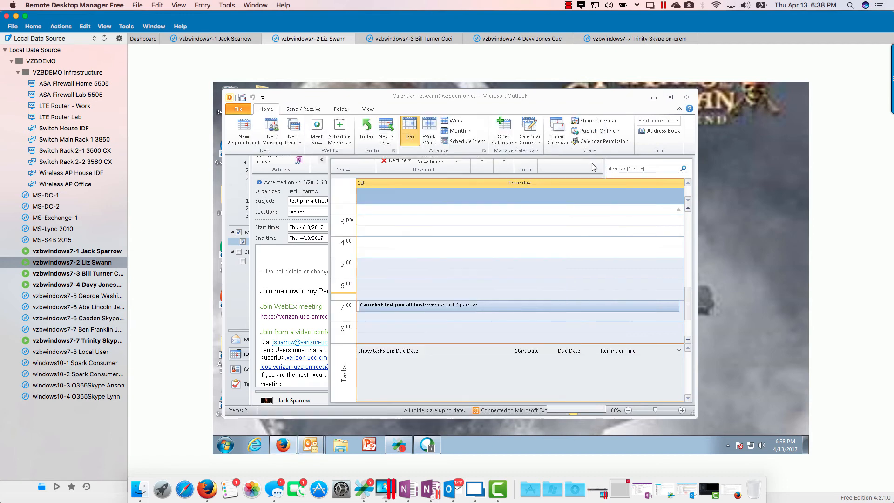
{"action": "left_click", "coordinate": [248, 339]}
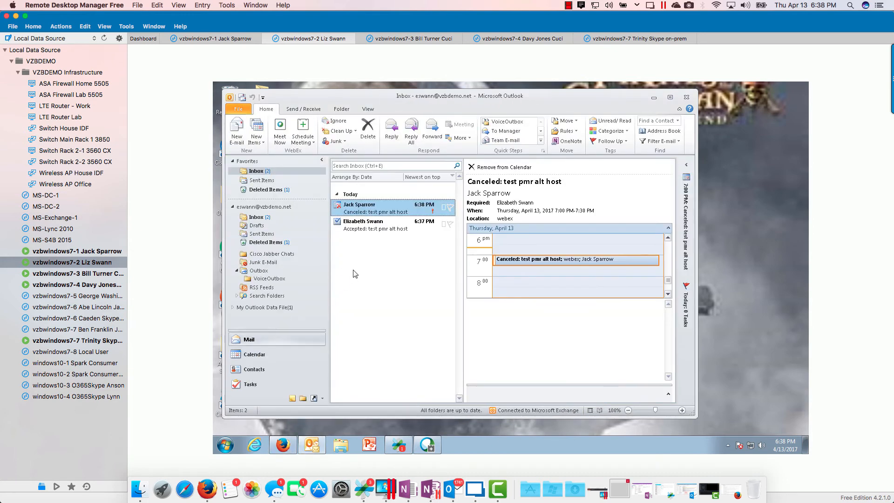
{"action": "key", "text": "Delete"}
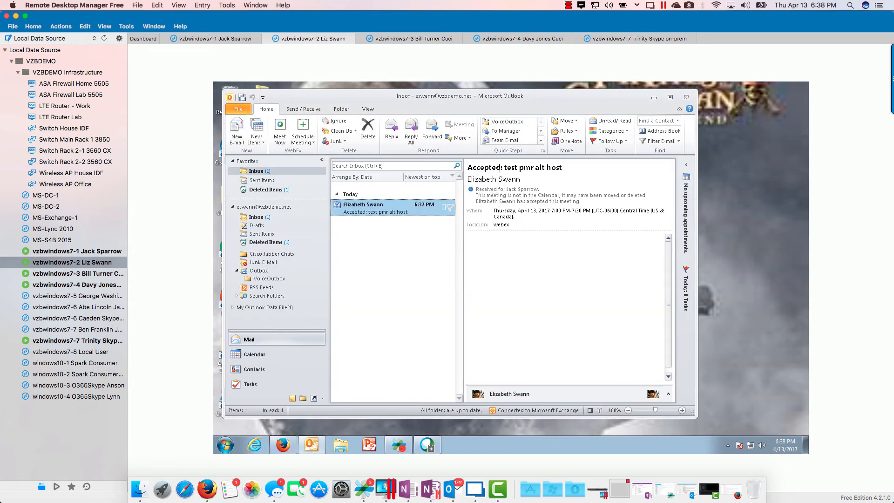
{"action": "left_click", "coordinate": [368, 129]}
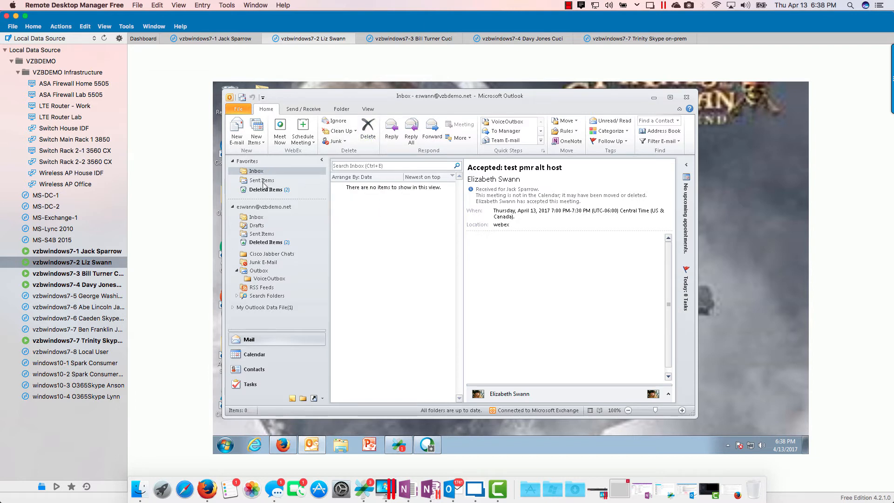
Check the calendar showing only the 1 PM test meeting, then switch to the organiser's session
{"action": "left_click", "coordinate": [276, 354]}
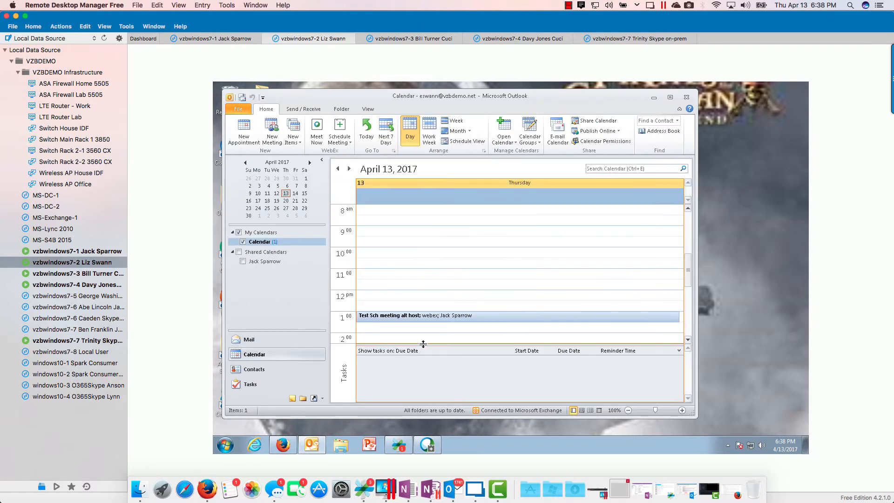
{"action": "scroll", "coordinate": [445, 314], "scroll_direction": "down", "scroll_amount": 1}
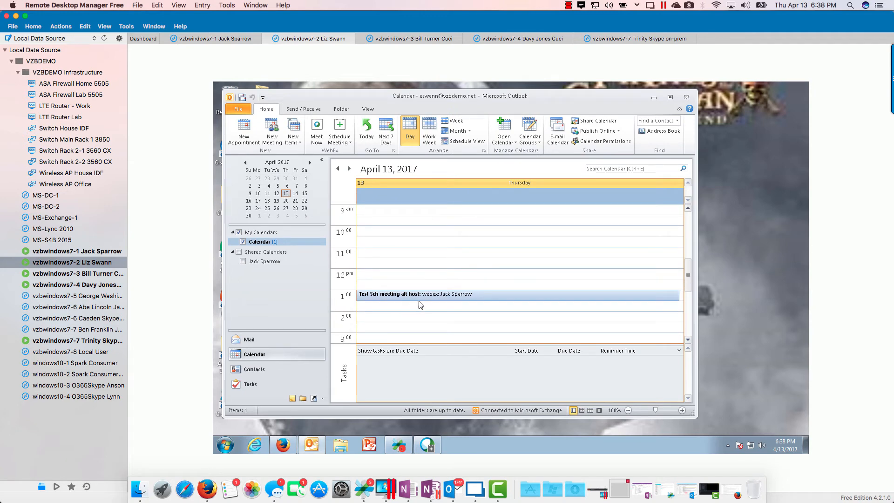
{"action": "scroll", "coordinate": [420, 304], "scroll_direction": "down", "scroll_amount": 3}
{"action": "scroll", "coordinate": [415, 304], "scroll_direction": "up", "scroll_amount": 1}
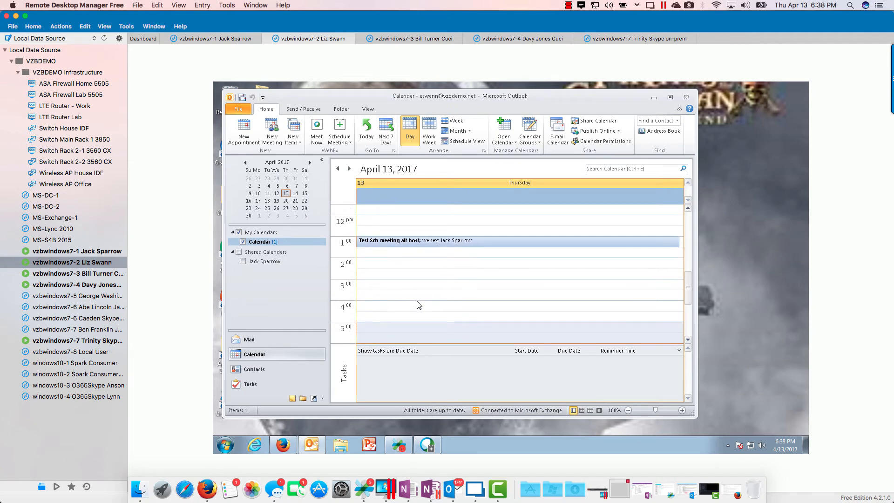
{"action": "left_click", "coordinate": [77, 251]}
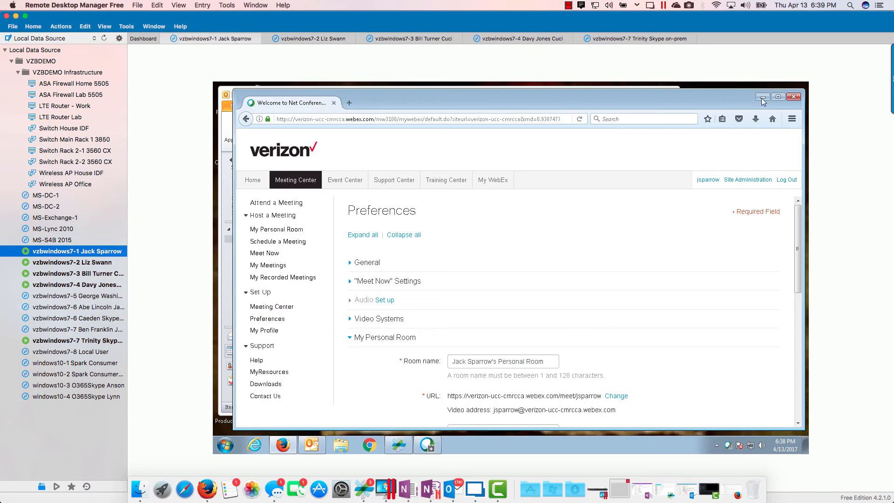
Review Elizabeth Swann listed as alternate host, then minimize Firefox to show Jack Sparrow's empty calendar
{"action": "left_click", "coordinate": [622, 359]}
{"action": "scroll", "coordinate": [622, 360], "scroll_direction": "down", "scroll_amount": 2}
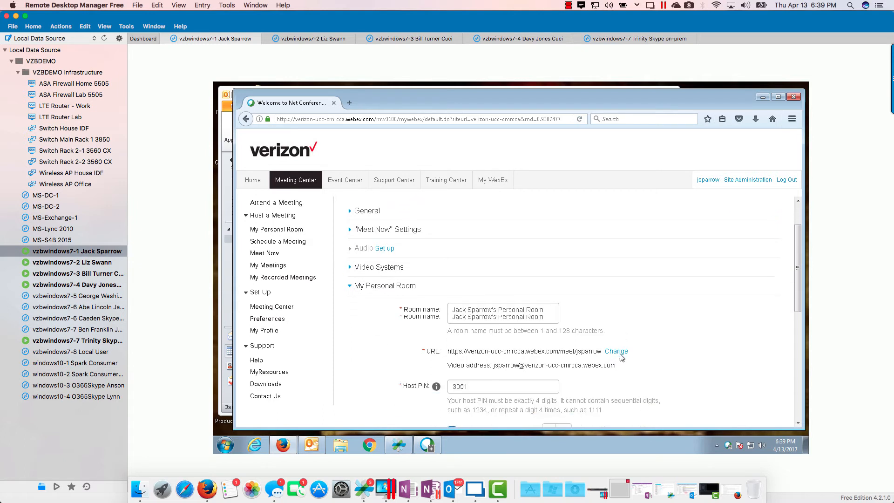
{"action": "scroll", "coordinate": [621, 356], "scroll_direction": "down", "scroll_amount": 2}
{"action": "scroll", "coordinate": [619, 353], "scroll_direction": "down", "scroll_amount": 2}
{"action": "scroll", "coordinate": [619, 353], "scroll_direction": "down", "scroll_amount": 1}
{"action": "scroll", "coordinate": [620, 353], "scroll_direction": "down", "scroll_amount": 2}
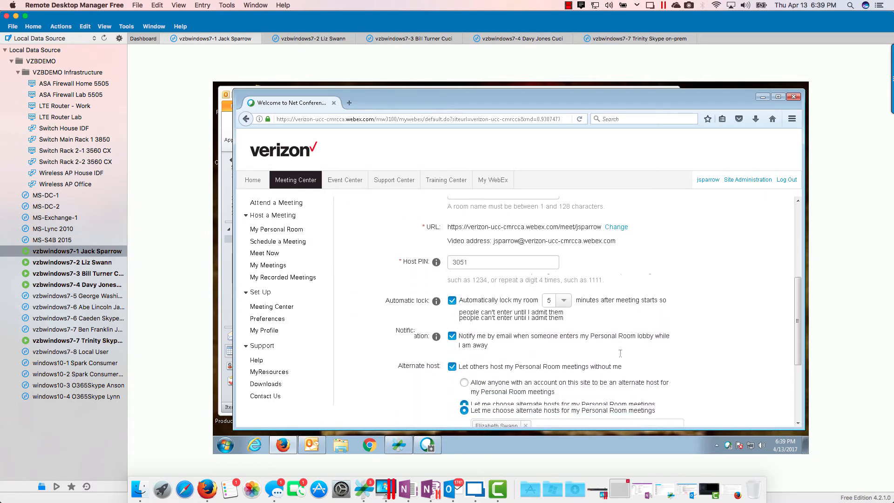
{"action": "scroll", "coordinate": [593, 354], "scroll_direction": "down", "scroll_amount": 2}
{"action": "scroll", "coordinate": [559, 357], "scroll_direction": "down", "scroll_amount": 2}
{"action": "scroll", "coordinate": [499, 359], "scroll_direction": "down", "scroll_amount": 1}
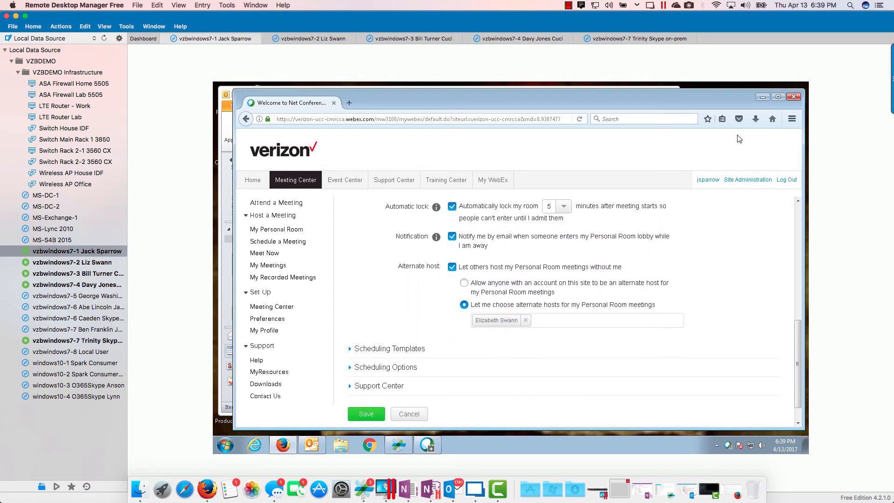
{"action": "left_click", "coordinate": [762, 97]}
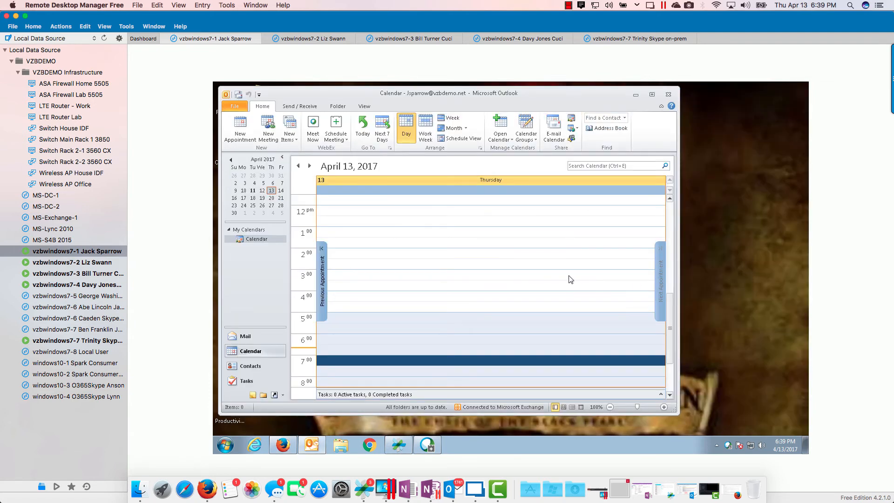
Send Liz a 'test alt host for pmr' invitation at webex, 7:00–7:30 PM today, with Personal Room details
{"action": "left_click", "coordinate": [269, 128]}
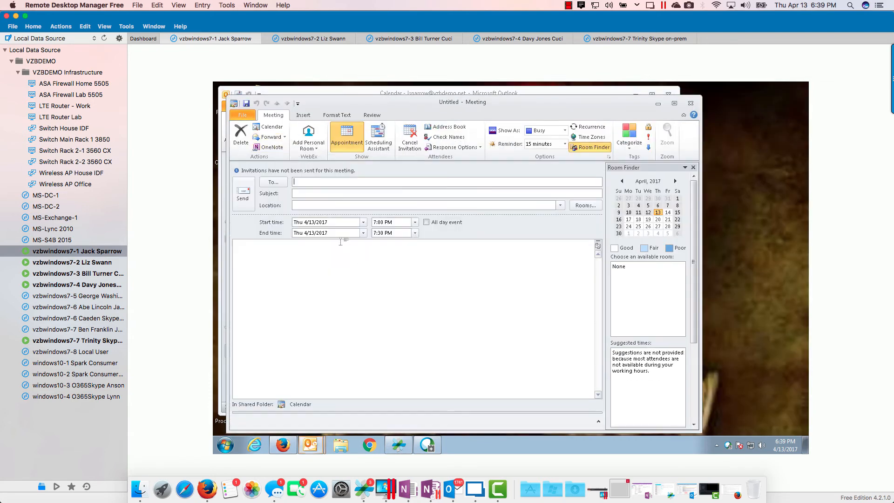
{"action": "type", "text": "el"}
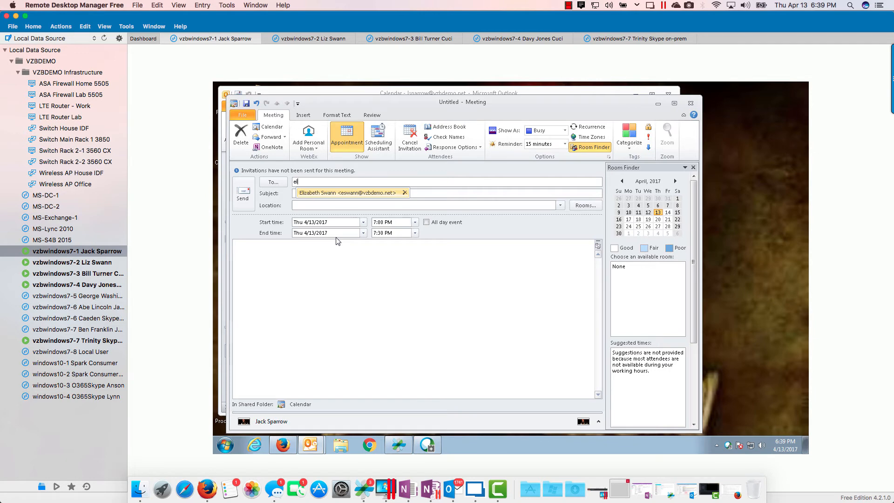
{"action": "key", "text": "Tab"}
{"action": "key", "text": "Tab"}
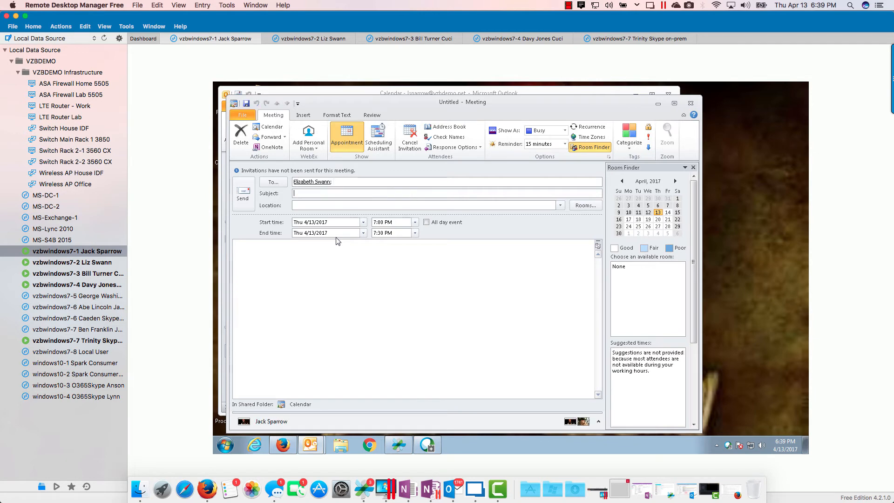
{"action": "type", "text": "test al"}
{"action": "type", "text": "t host fo"}
{"action": "type", "text": "r pm"}
{"action": "key", "text": "Tab"}
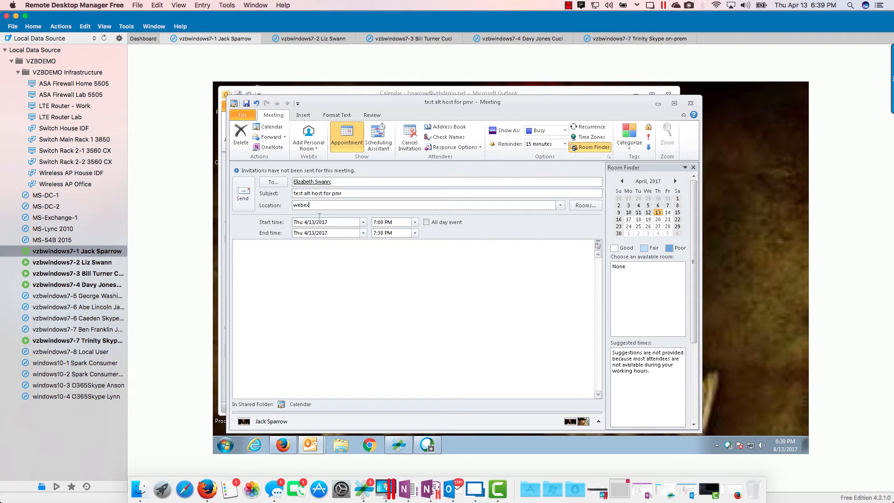
{"action": "left_click", "coordinate": [310, 136]}
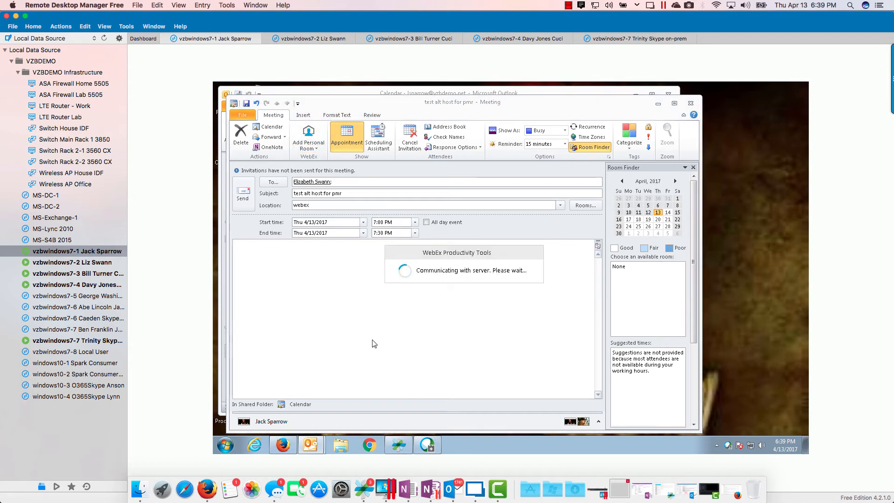
{"action": "left_click", "coordinate": [243, 195]}
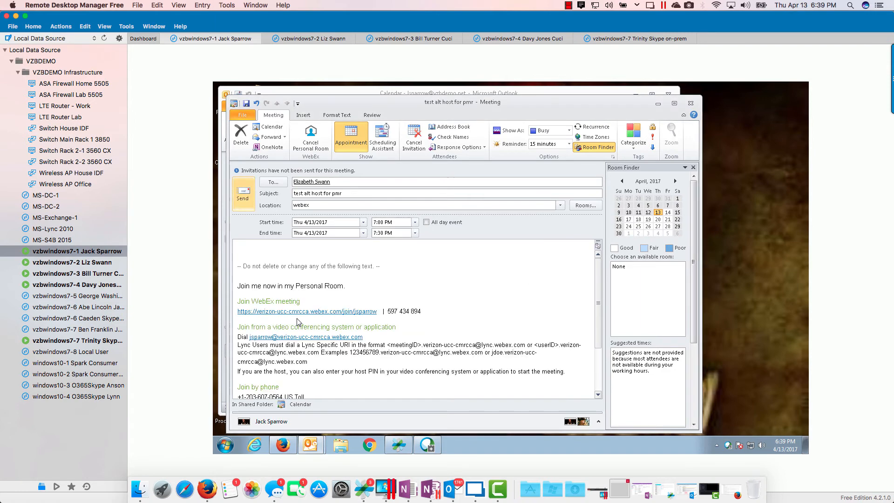
{"action": "left_click", "coordinate": [108, 263]}
Accept 'test alt host for pmr' from the inbox, sending the response now, and view it on the calendar
{"action": "left_click", "coordinate": [251, 342]}
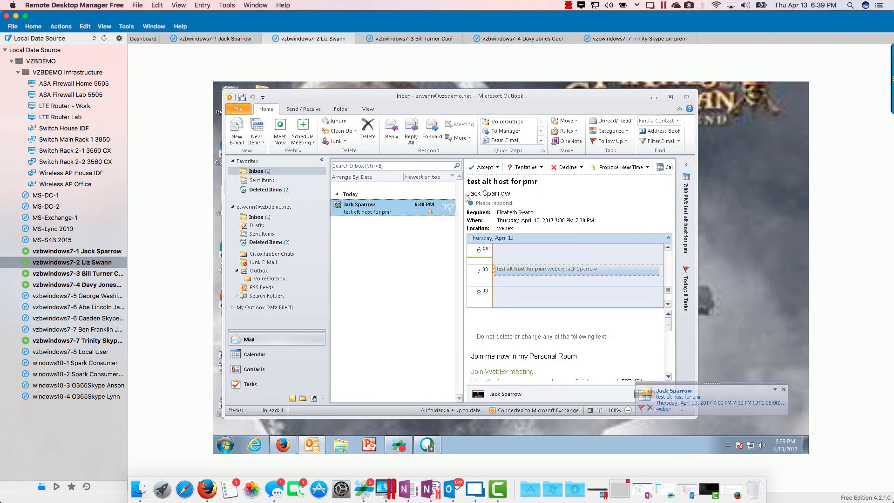
{"action": "left_click", "coordinate": [486, 169]}
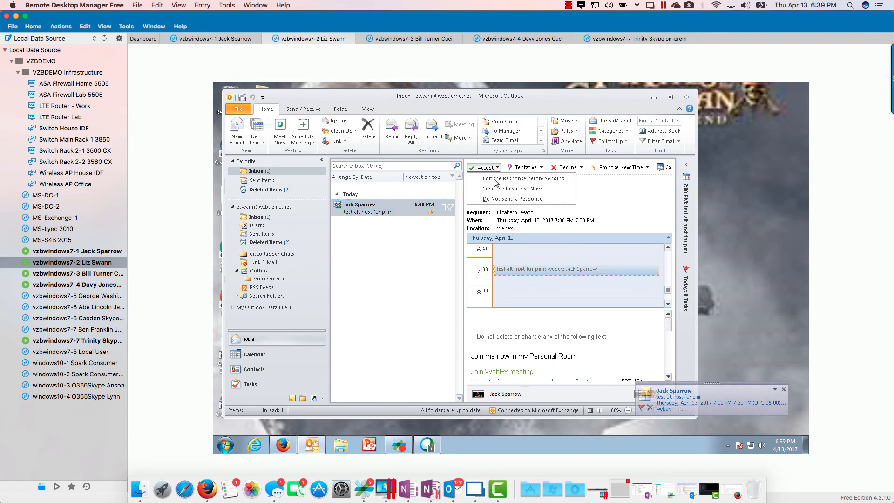
{"action": "left_click", "coordinate": [497, 188]}
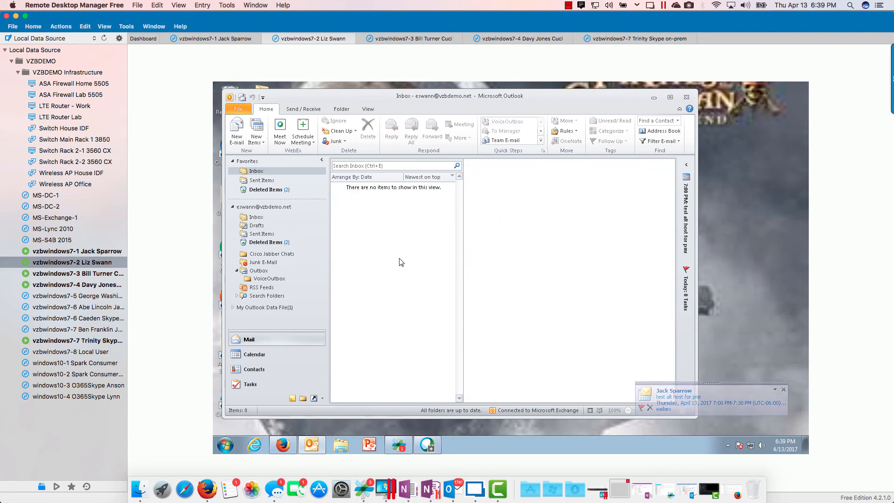
{"action": "left_click", "coordinate": [272, 356]}
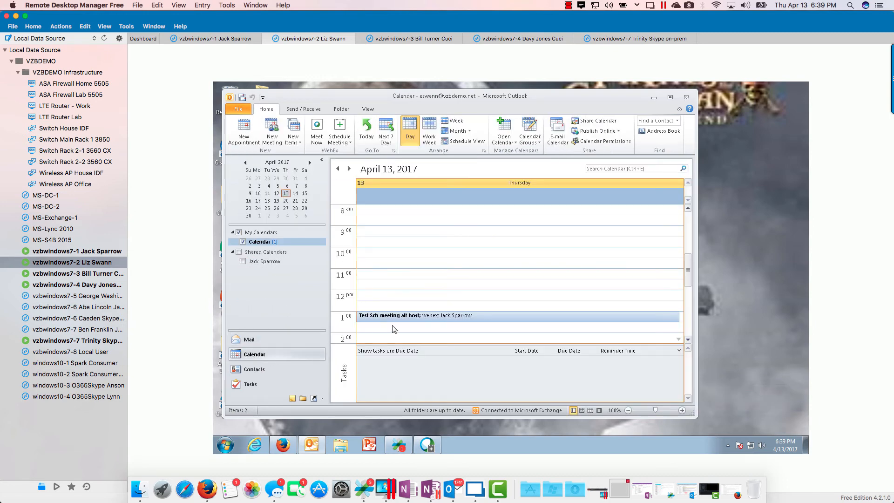
{"action": "scroll", "coordinate": [419, 307], "scroll_direction": "down", "scroll_amount": 5}
{"action": "scroll", "coordinate": [419, 307], "scroll_direction": "down", "scroll_amount": 5}
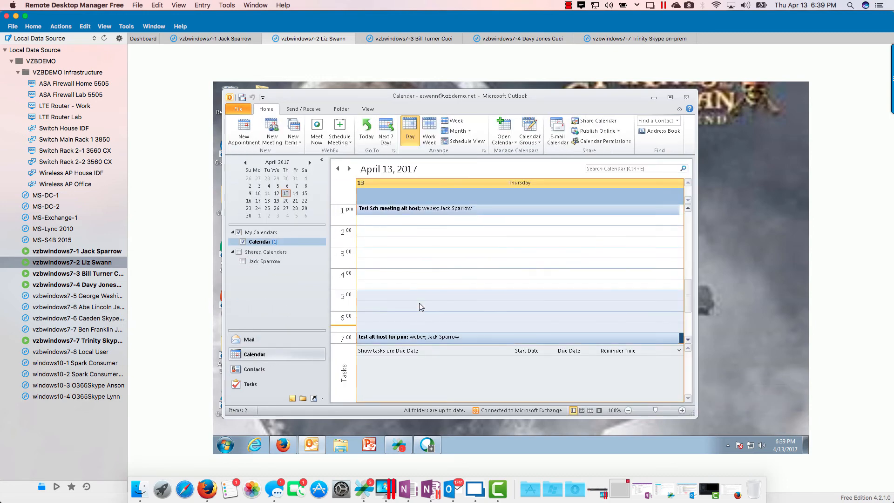
{"action": "scroll", "coordinate": [420, 303], "scroll_direction": "down", "scroll_amount": 2}
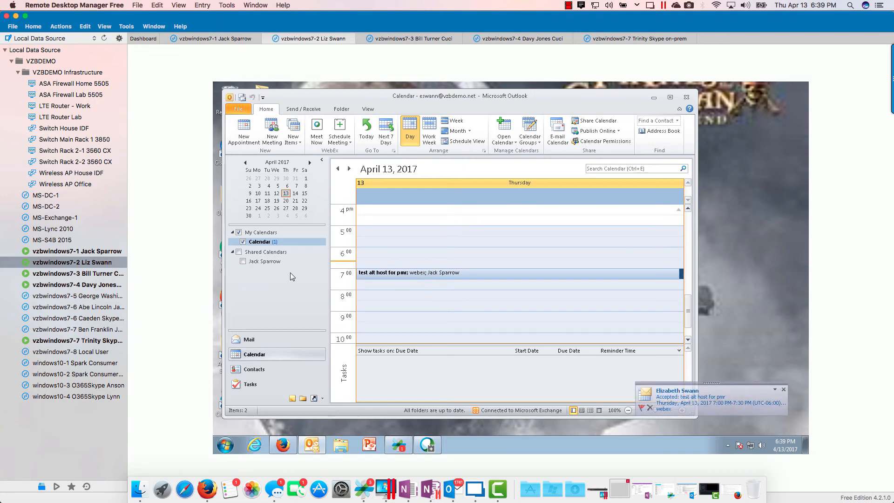
Join Jack Sparrow's Personal Room from the 7 PM meeting's WebEx link, logging in as Elizabeth Swann
{"action": "double_click", "coordinate": [449, 275]}
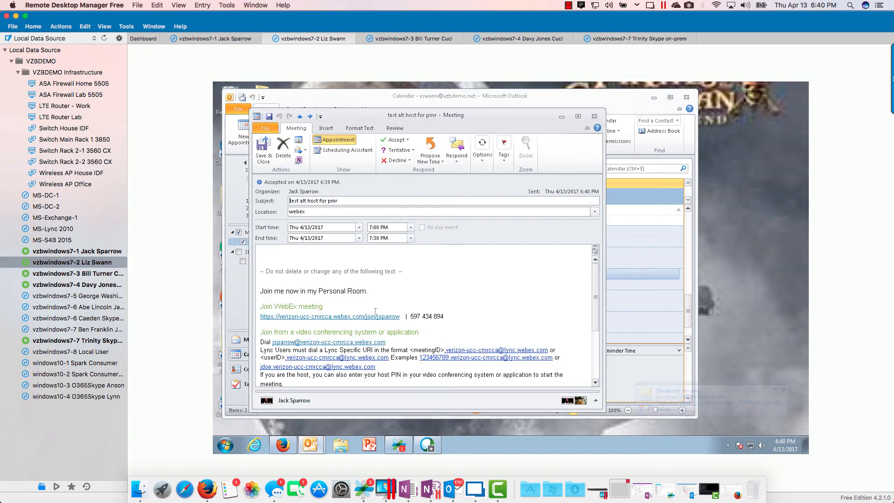
{"action": "left_click", "coordinate": [374, 321]}
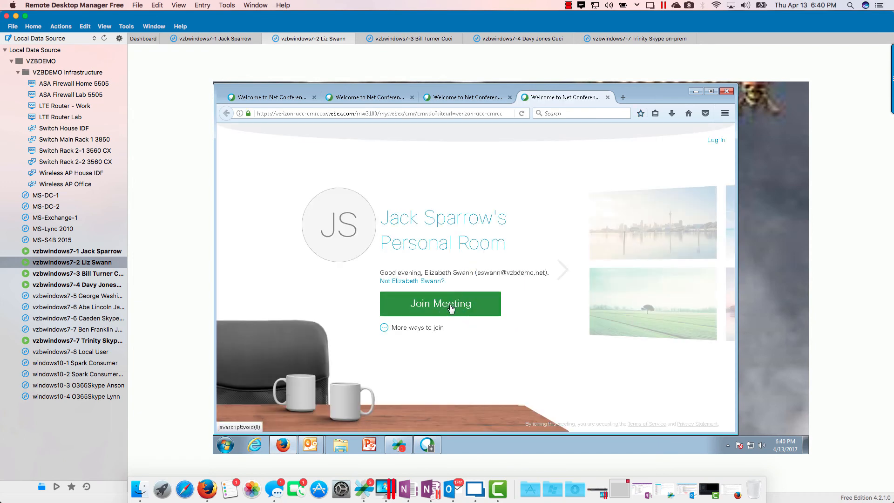
{"action": "left_click", "coordinate": [450, 307]}
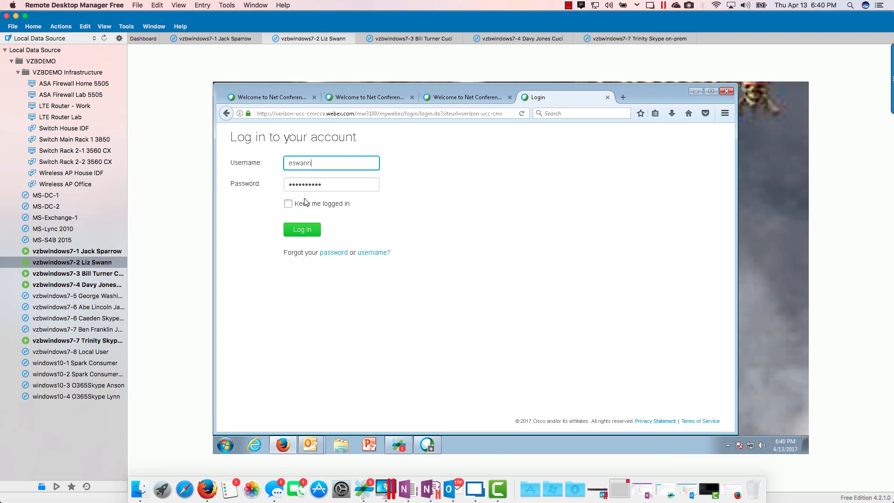
{"action": "left_click", "coordinate": [307, 230]}
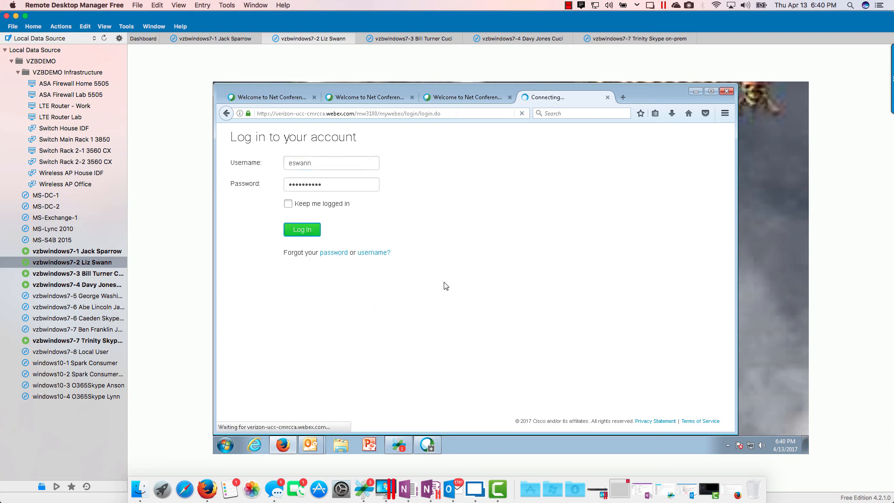